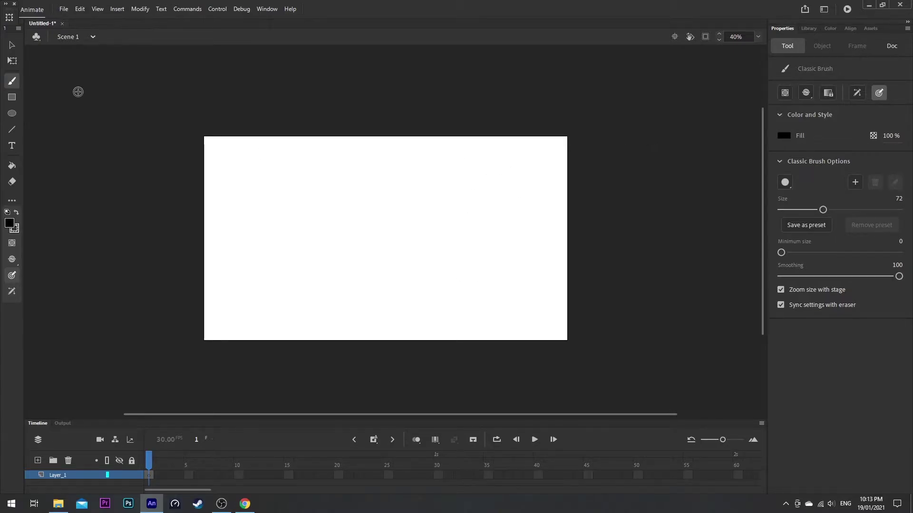
- Import the German Shepherd JPG from the Desktop onto the stage
left_click(62, 10)
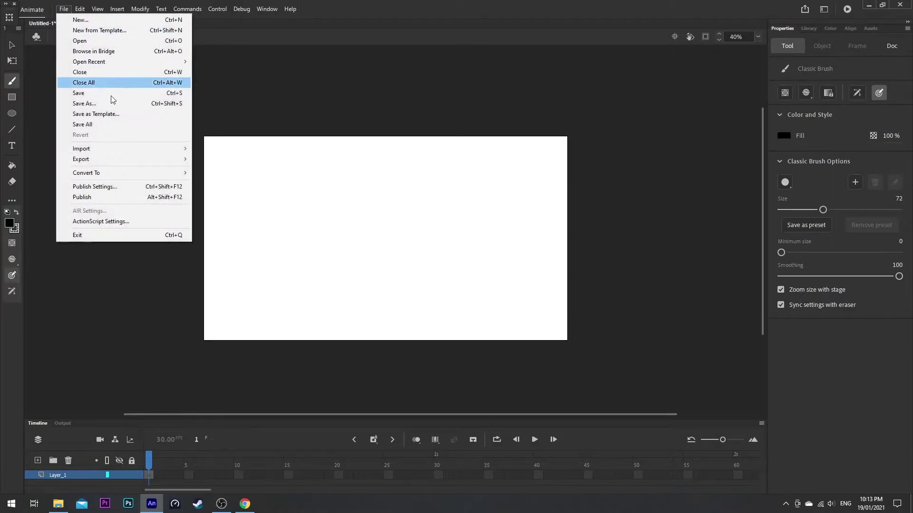
mouse_move(81, 149)
left_click(227, 150)
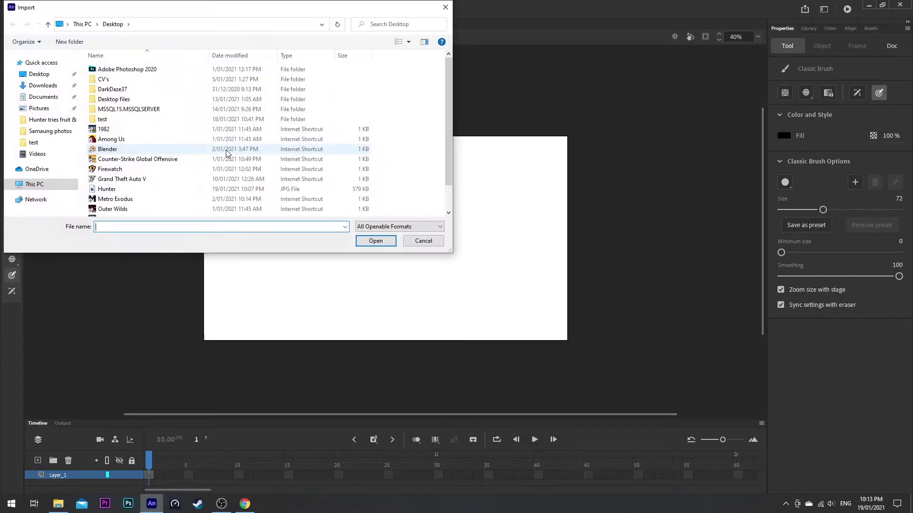
left_click(136, 190)
left_click(376, 241)
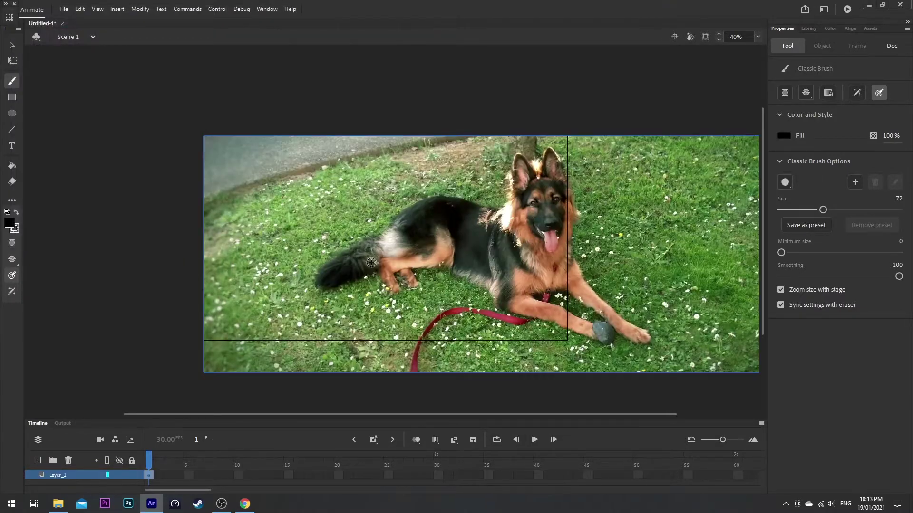
scroll(543, 243, "down", 1, "ctrl")
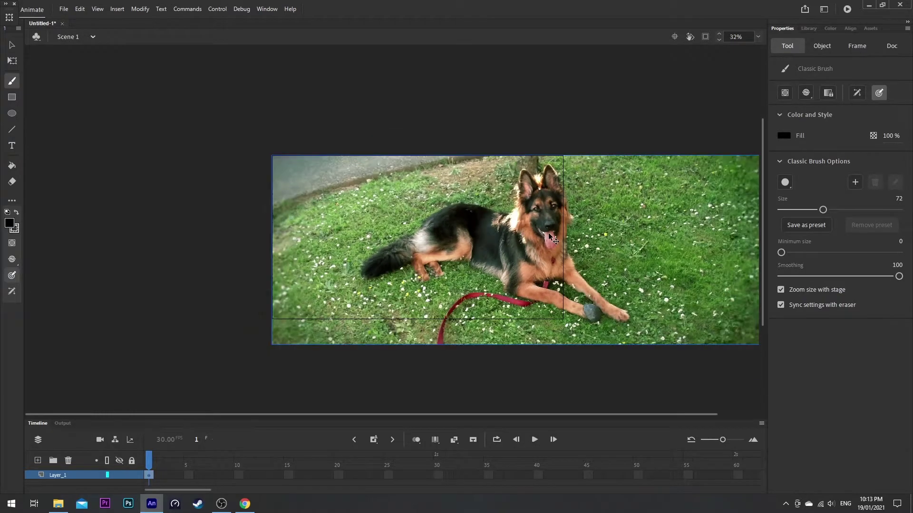
scroll(555, 239, "down", 1, "ctrl")
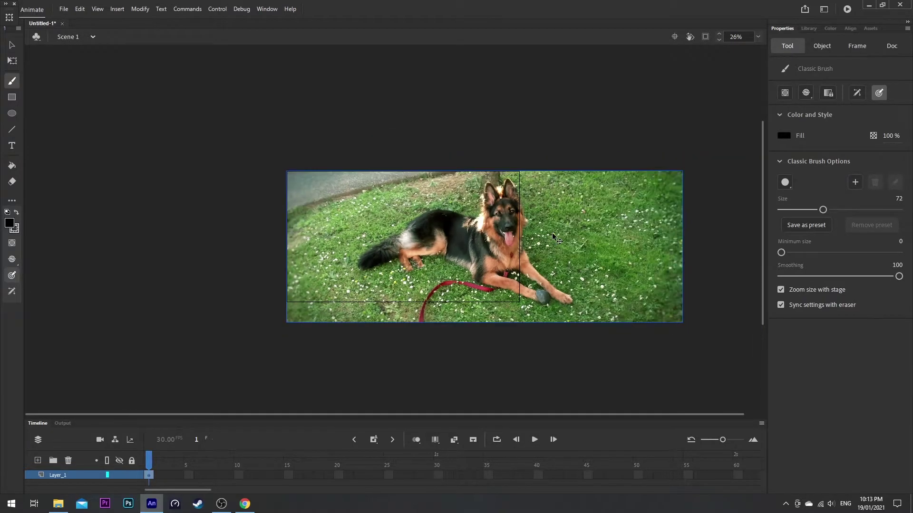
- Free-transform the dog photo, scaling it down proportionally and moving it within the stage
right_click(607, 236)
mouse_move(636, 324)
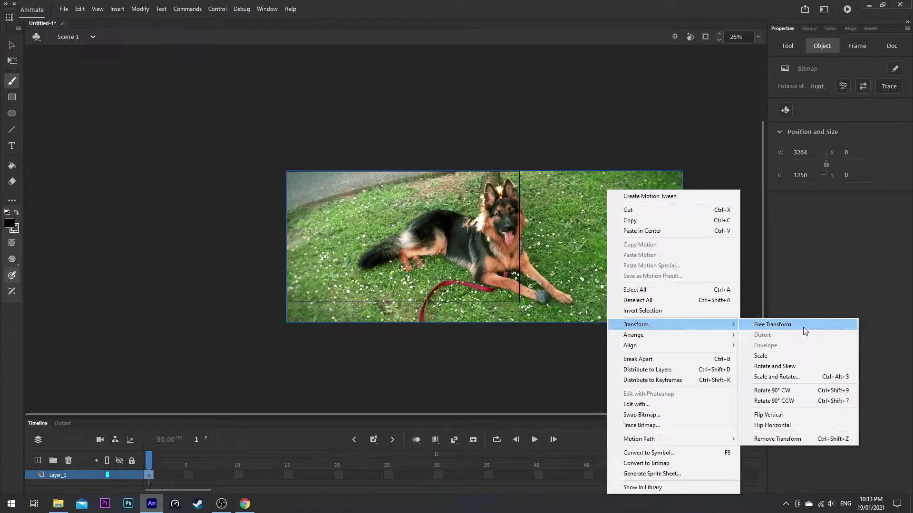
left_click(803, 326)
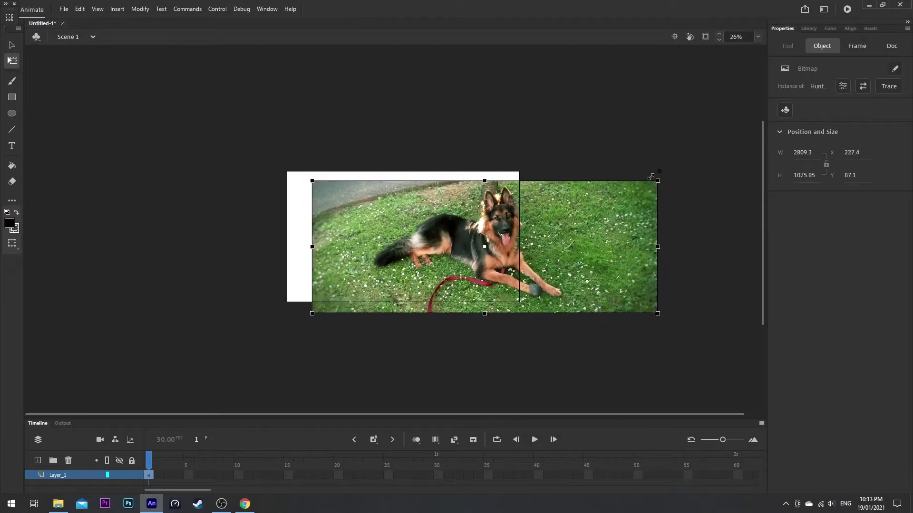
left_click_drag(682, 171, 605, 200)
left_click_drag(589, 234, 512, 234)
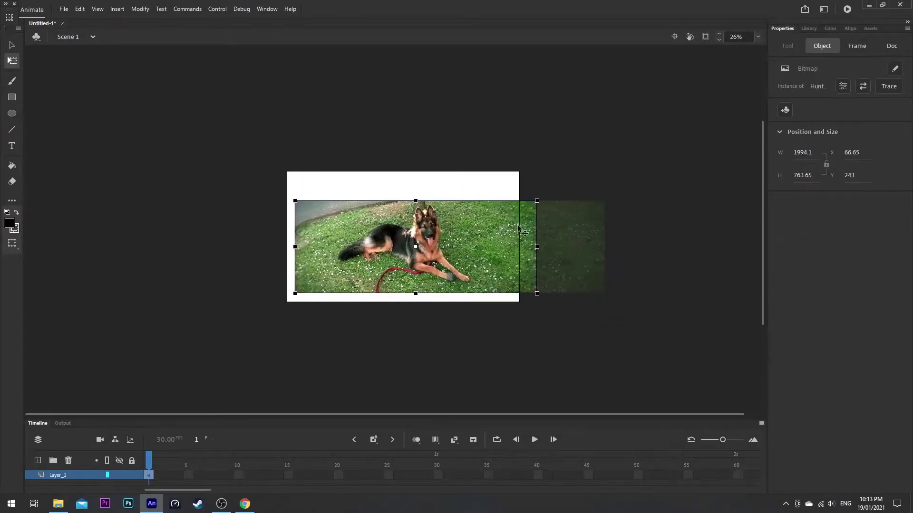
left_click_drag(529, 200, 514, 206)
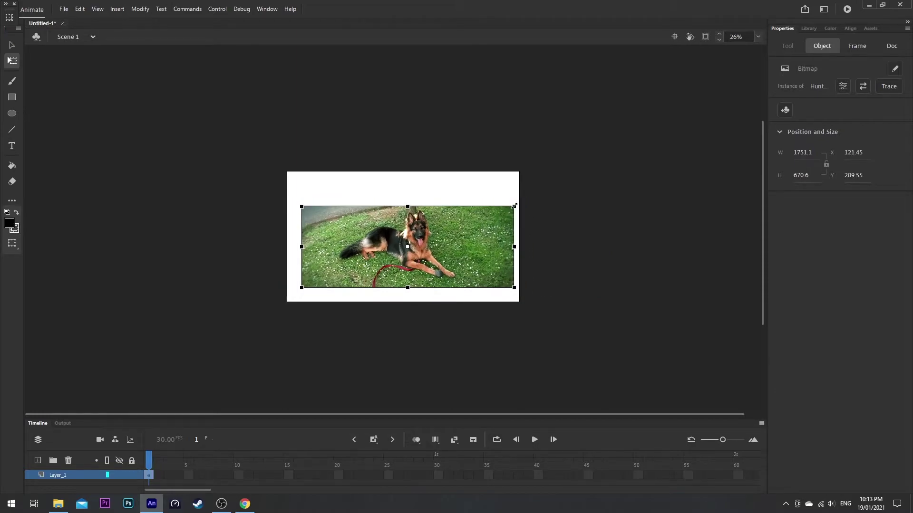
left_click_drag(477, 241, 472, 230)
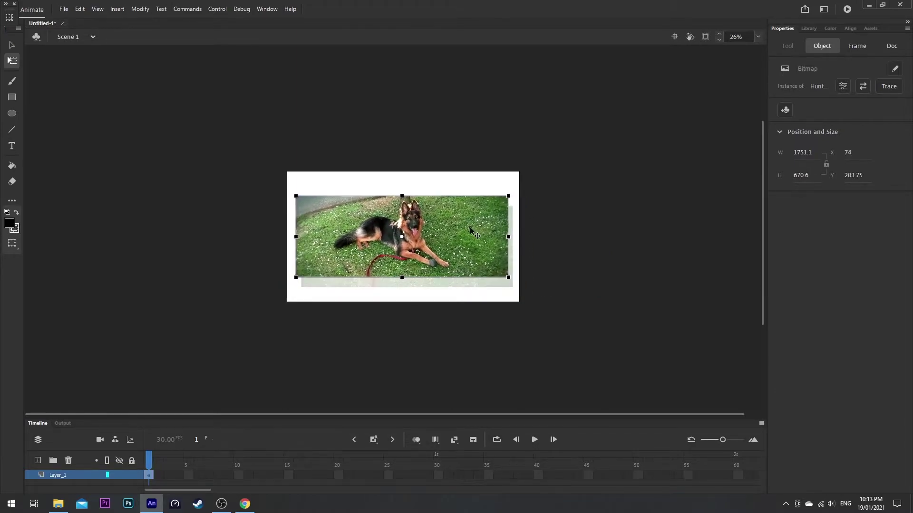
- Check the layout, nudge the photo slightly left, and leave it selected
left_click(547, 232)
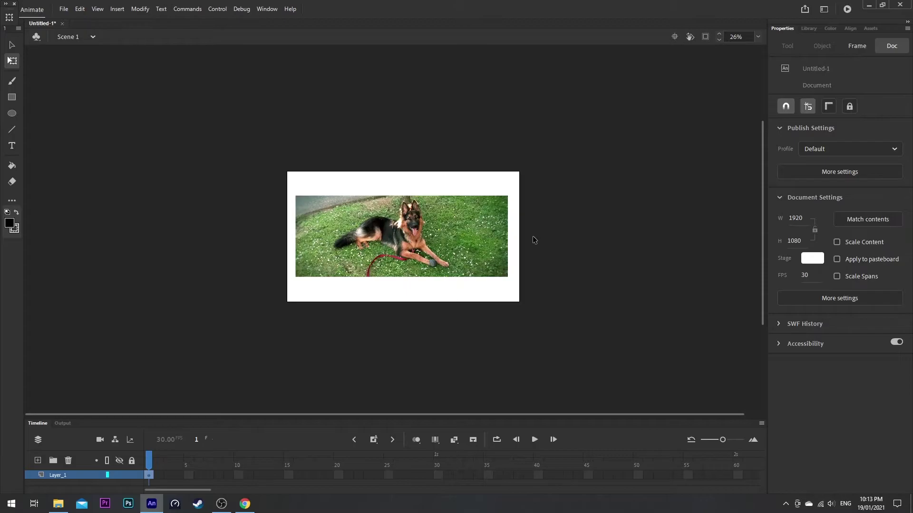
scroll(500, 239, "up", 3)
left_click(469, 240)
left_click_drag(472, 245, 469, 244)
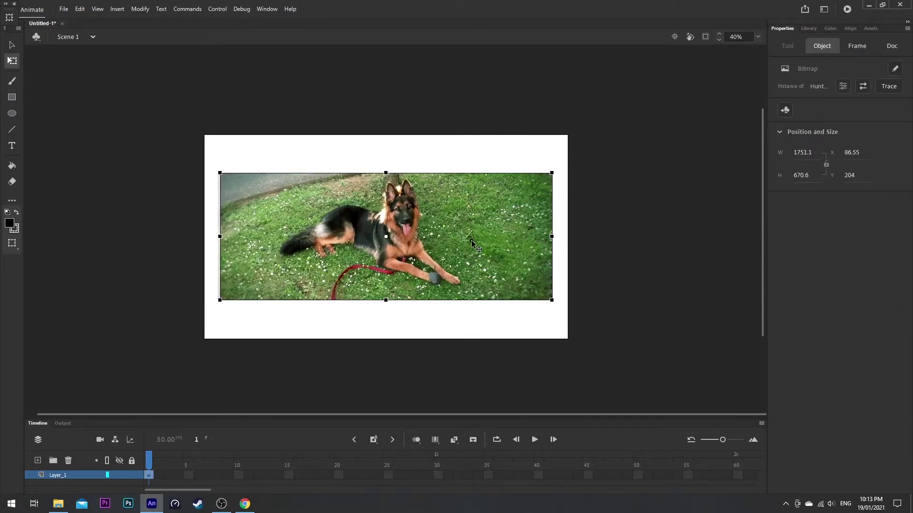
left_click(579, 241)
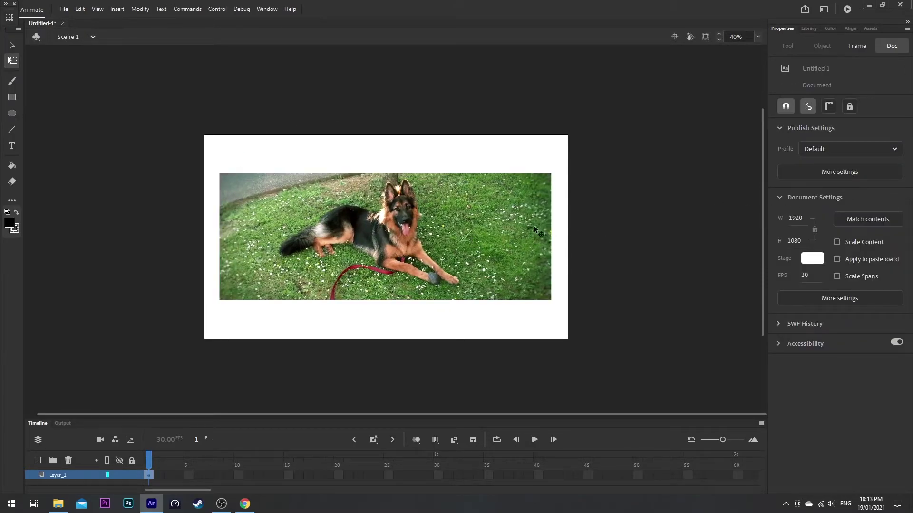
left_click(508, 229)
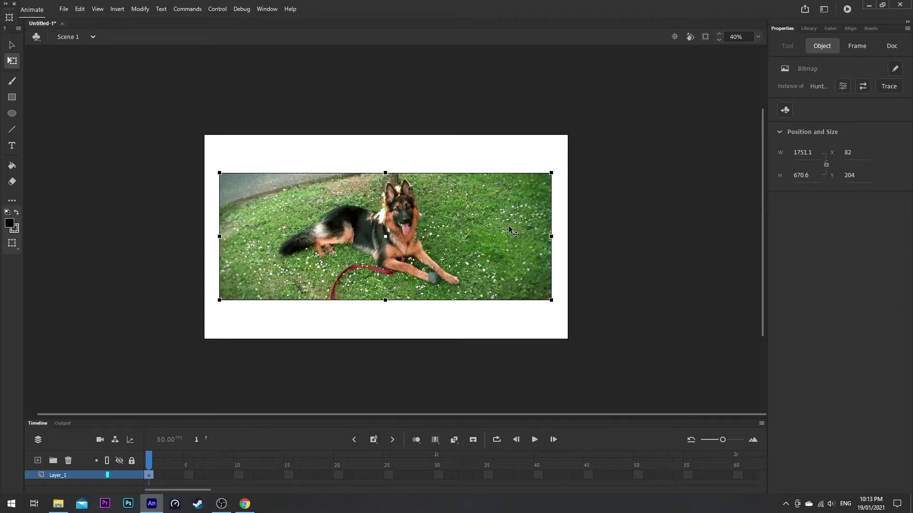
- Convert the selected bitmap with F8 into Movie Clip type 'Symbol 1'
key("F8")
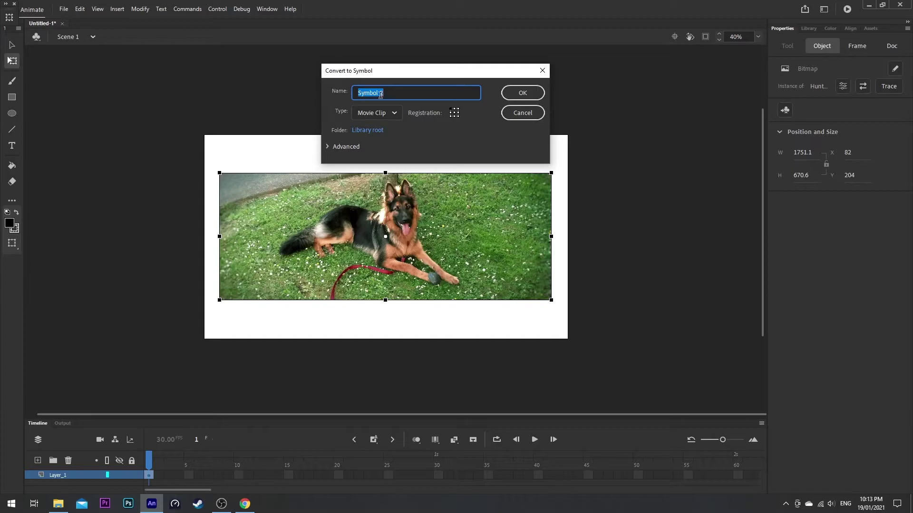
left_click(394, 113)
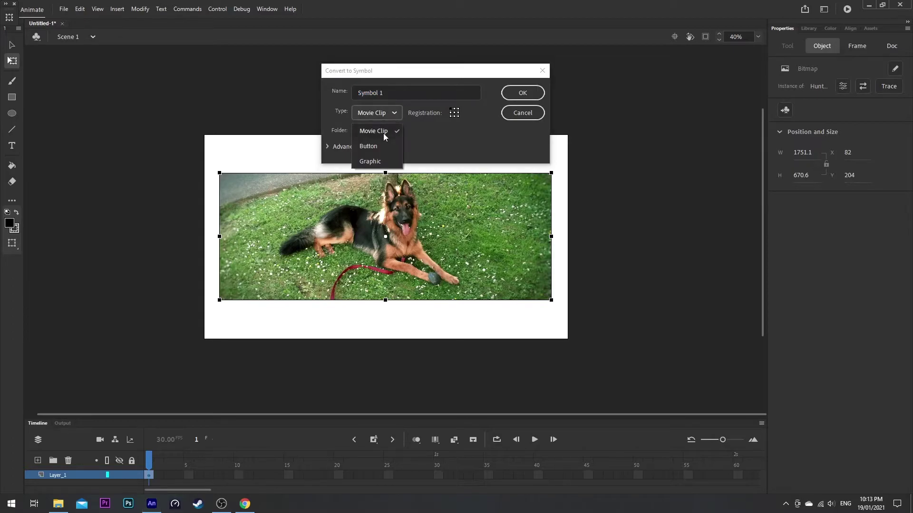
left_click(384, 133)
left_click(514, 99)
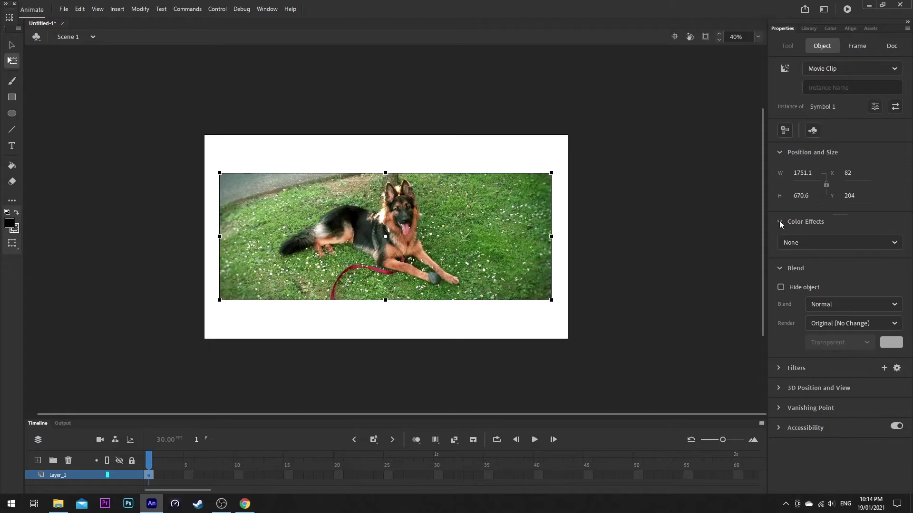
- Set the Color Effect to Alpha and drag the Alpha slider to about 43%
left_click(895, 245)
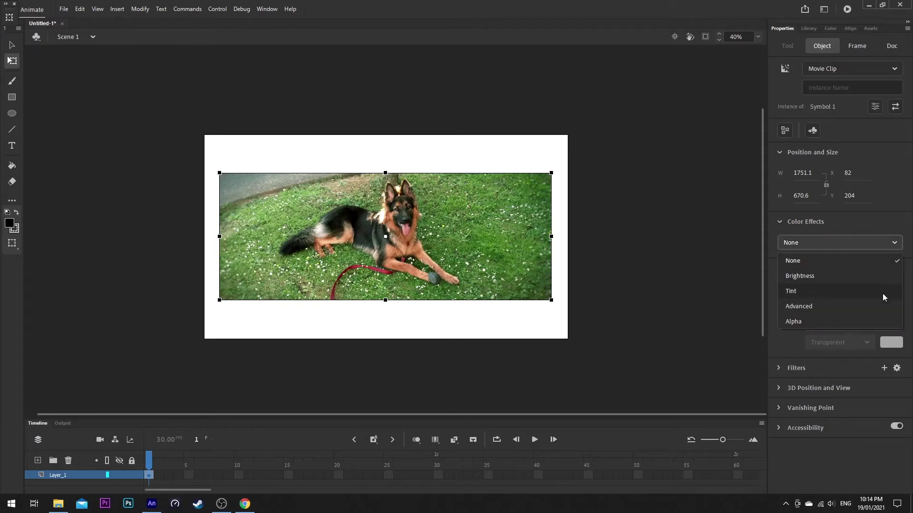
left_click(854, 321)
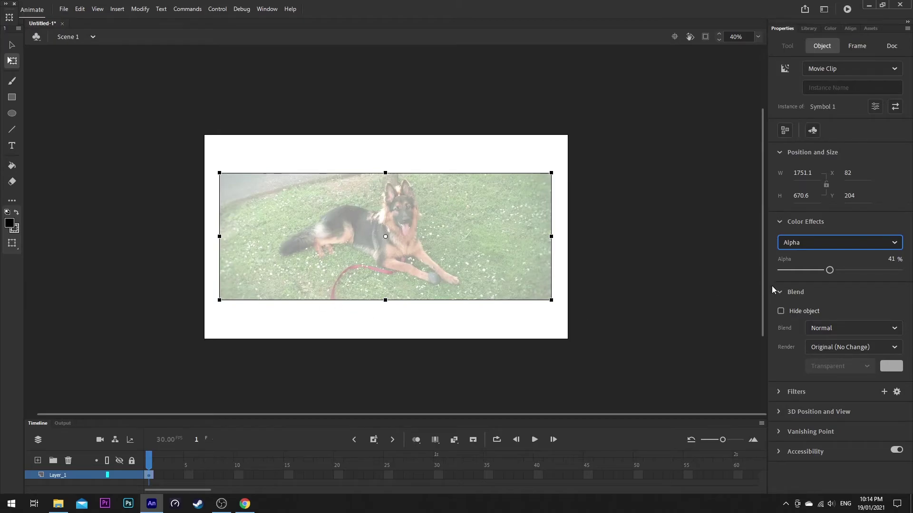
mouse_move(830, 270)
left_mouse_down()
mouse_move(808, 270)
mouse_move(855, 270)
mouse_move(807, 253)
mouse_move(861, 255)
mouse_move(814, 256)
mouse_move(890, 269)
mouse_move(819, 268)
mouse_move(829, 271)
mouse_move(900, 273)
left_mouse_up()
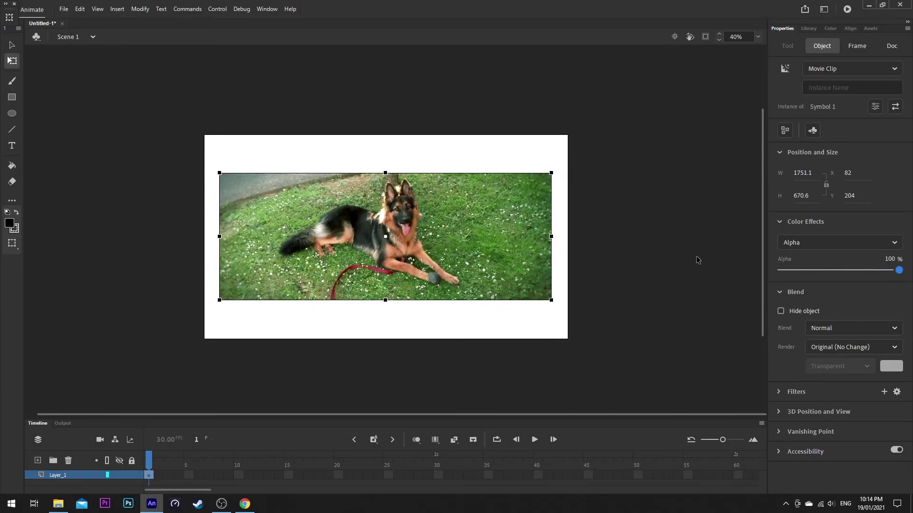